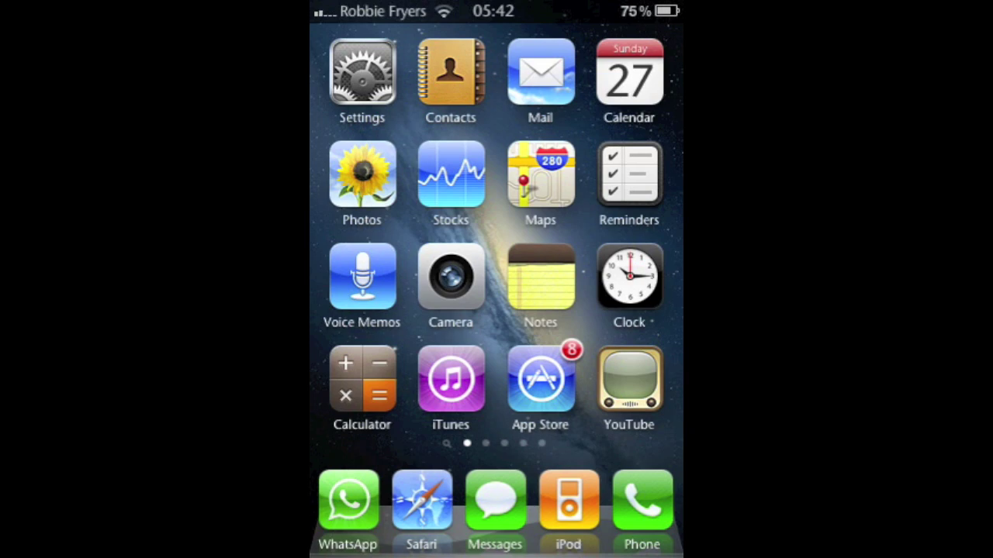
Open the Eurosport app on the iPhone to look at its menu and headlines, and return to the home screen.
scroll(496, 237, right, 5)
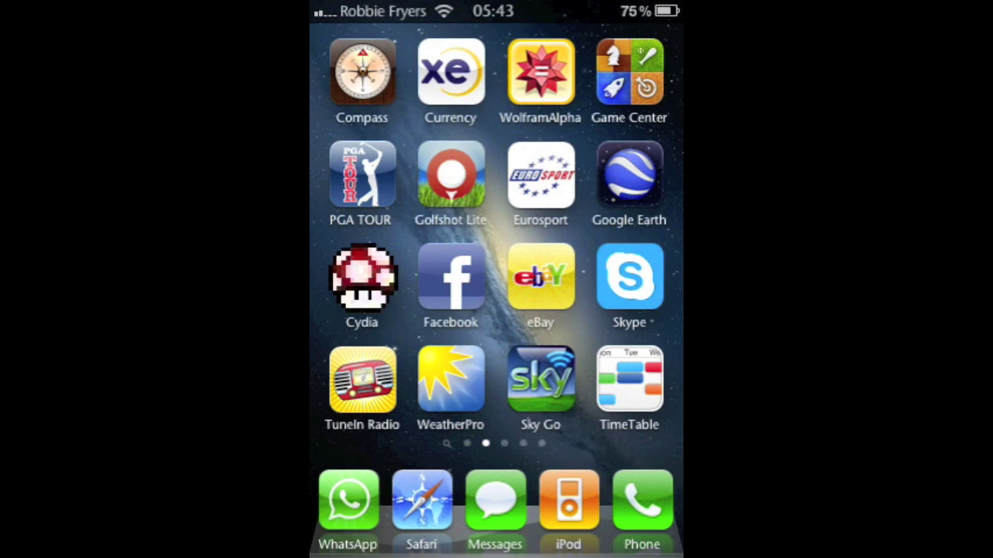
click(540, 176)
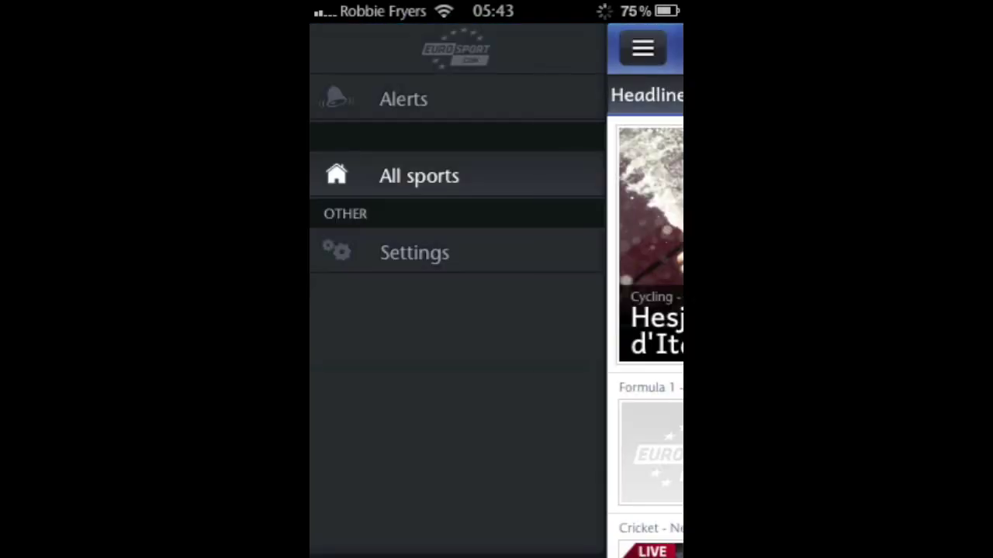
scroll(496, 336, down, 3)
scroll(497, 336, up, 5)
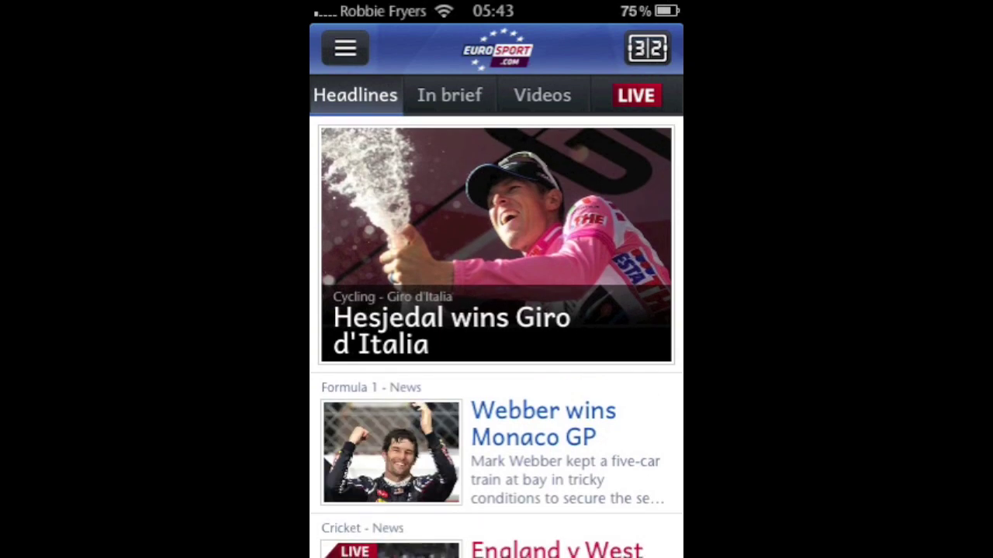
key(super)
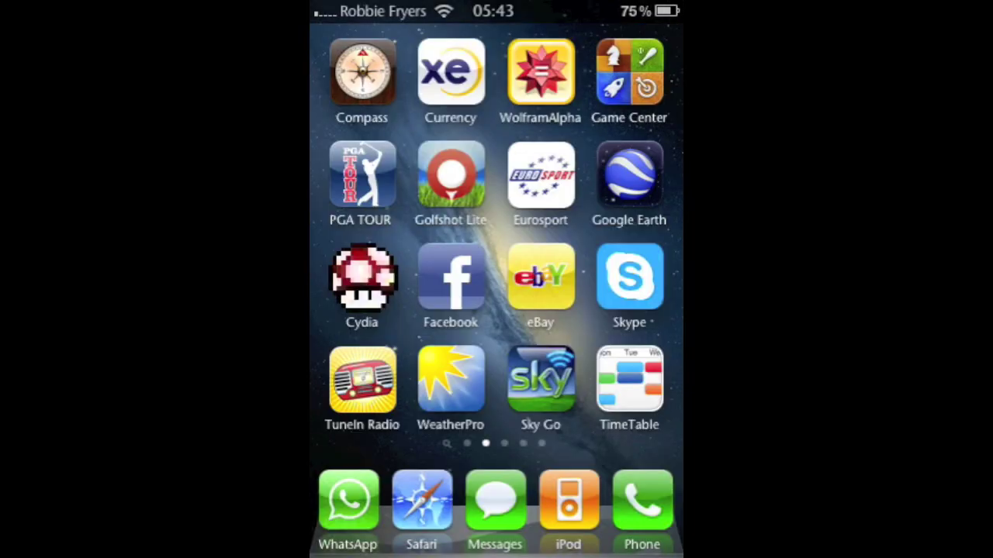
Delete the Eurosport app from the iPhone's home screen.
click(541, 175)
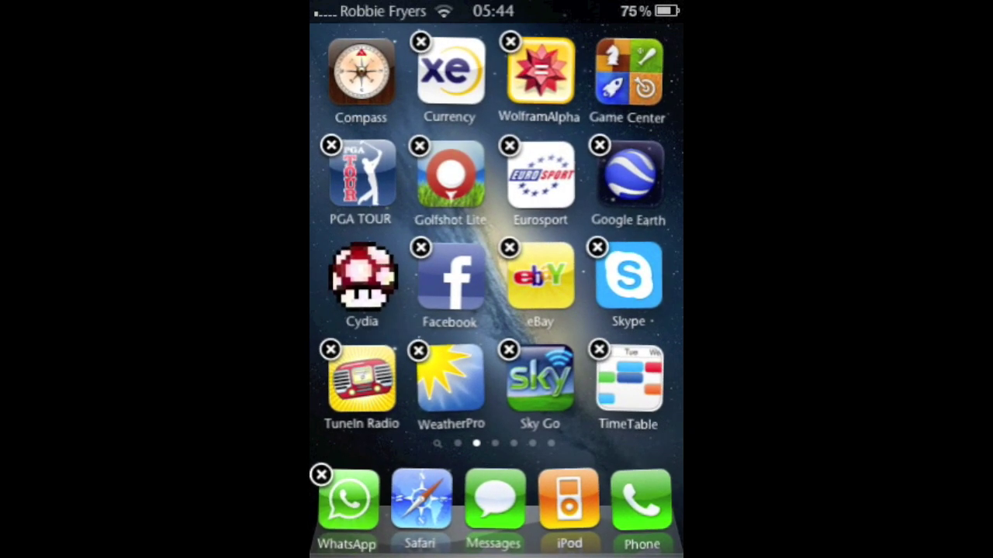
click(509, 146)
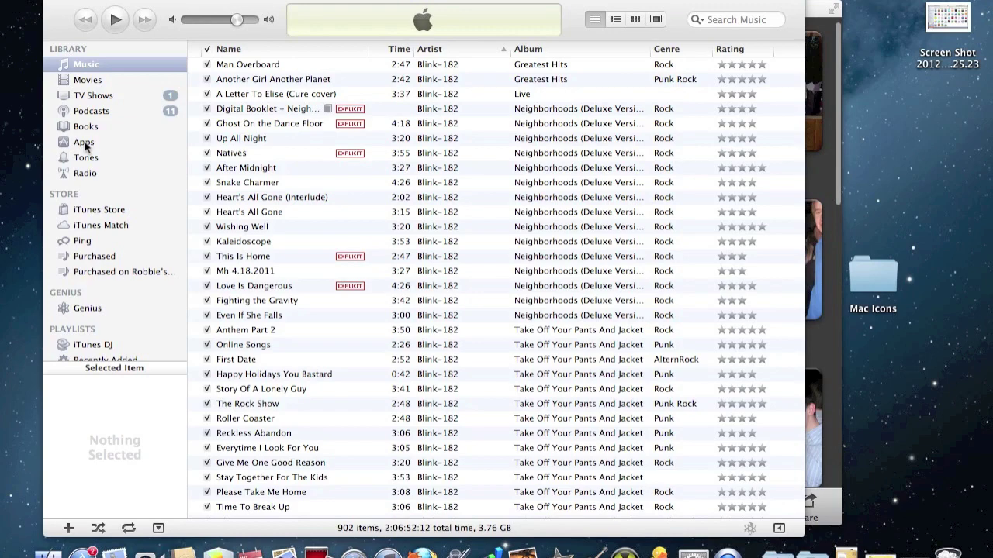
Find Eurosport in the iTunes apps library on the Mac and check the version in its info.
click(84, 143)
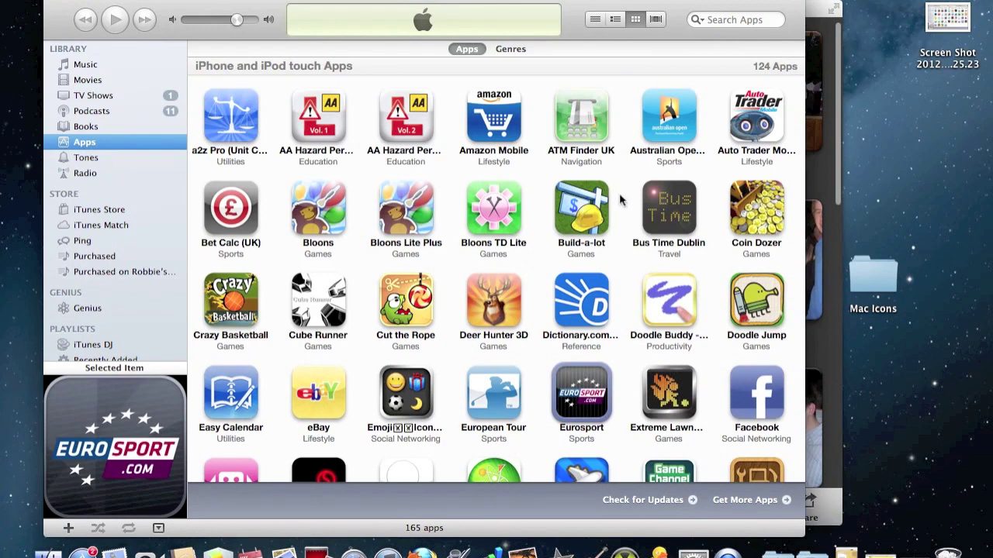
click(522, 363)
click(567, 382)
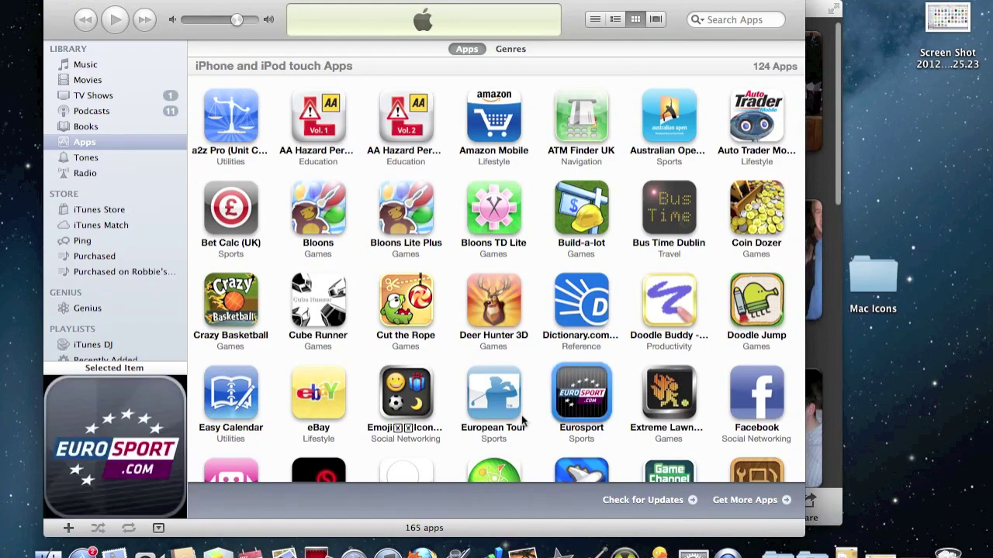
scroll(521, 420, down, 3)
scroll(521, 419, up, 5)
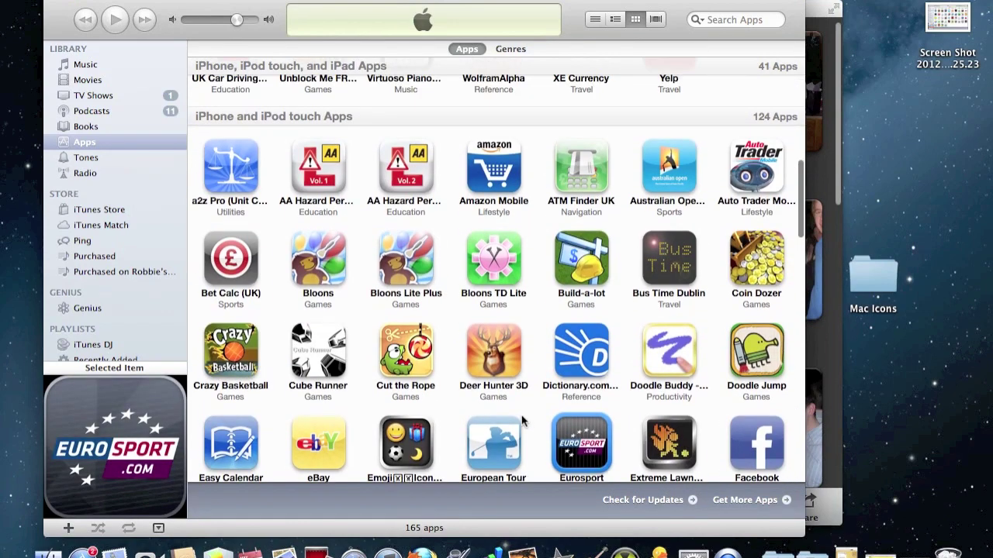
scroll(521, 419, down, 2)
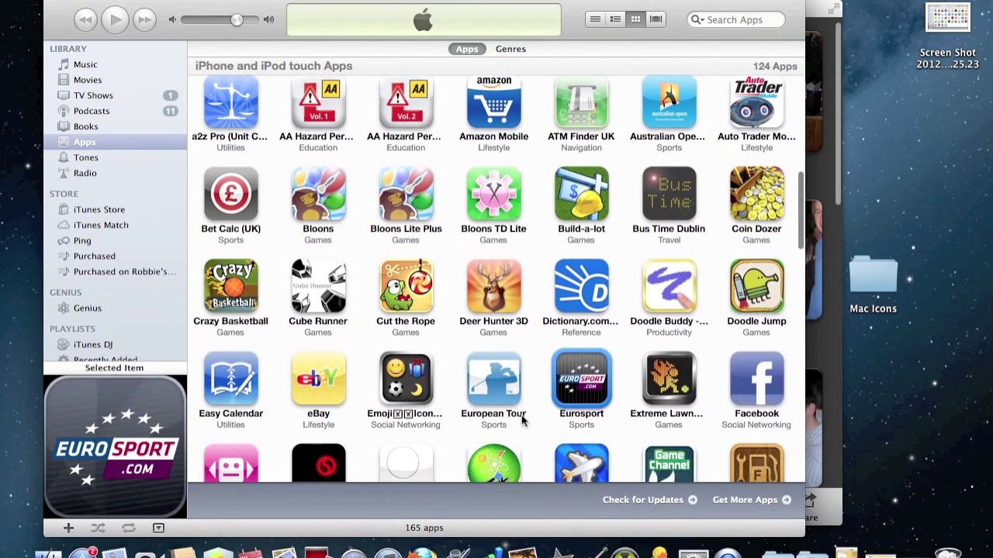
right_click(583, 373)
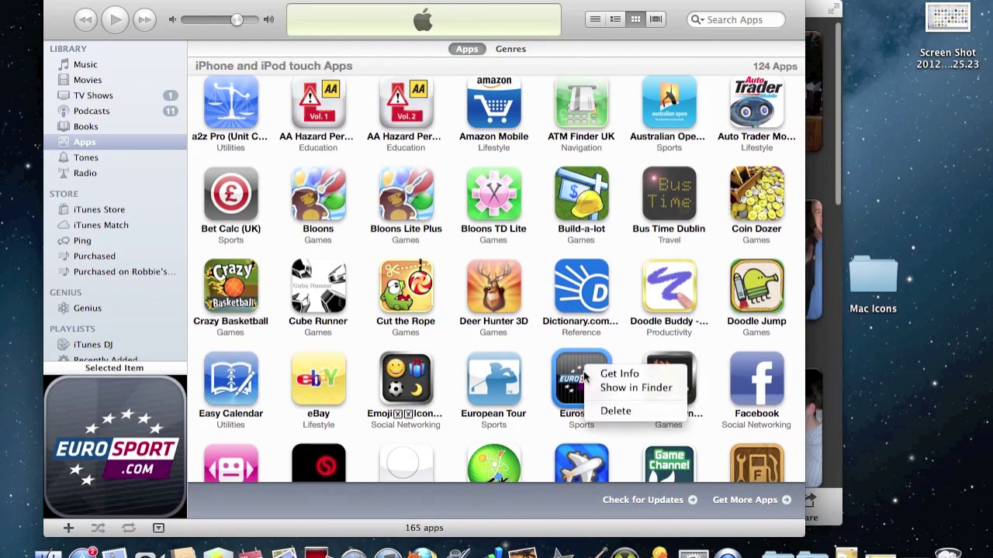
click(631, 377)
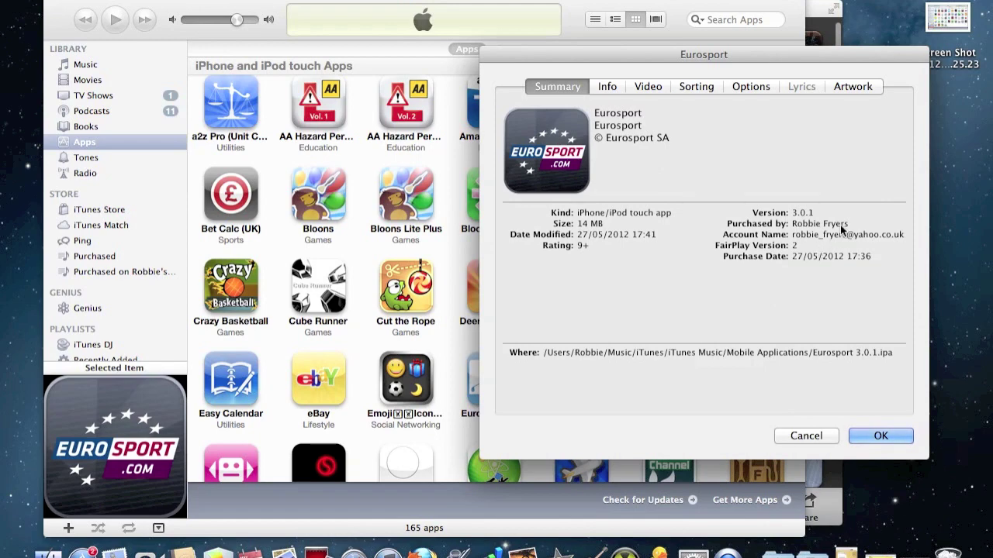
click(882, 436)
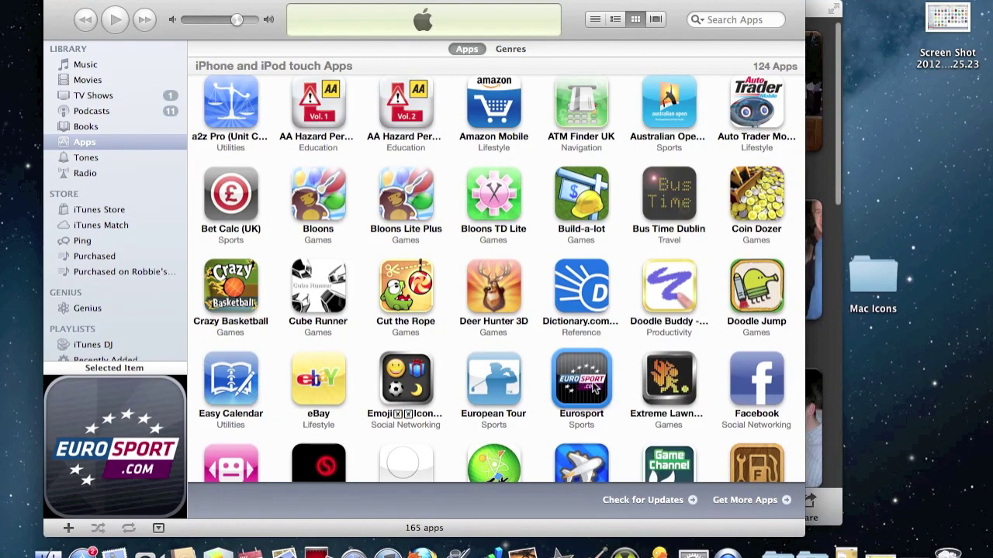
Delete Eurosport from the apps library and move its file to the Trash.
key(Delete)
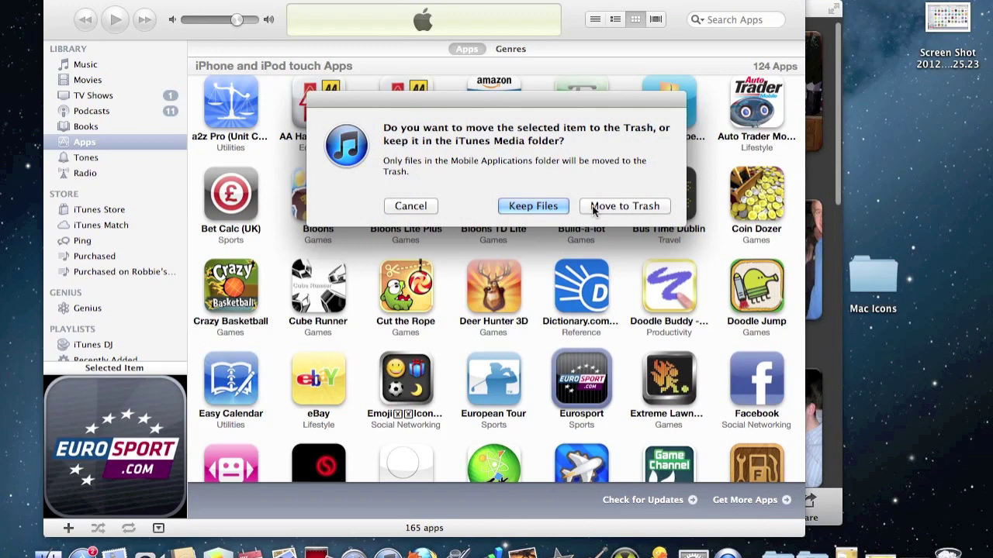
click(624, 206)
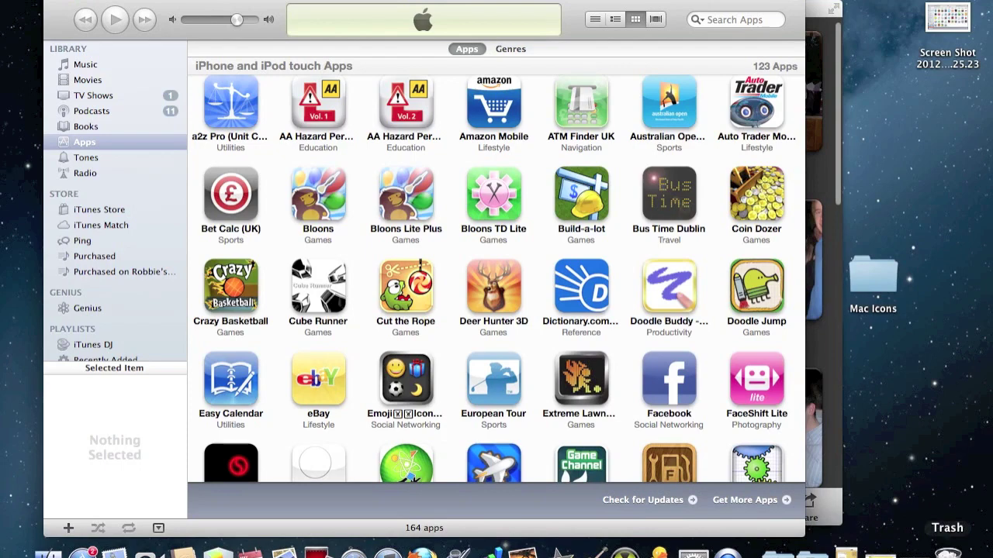
Open the Trash and search for "eurosport" within the Trash only.
click(948, 547)
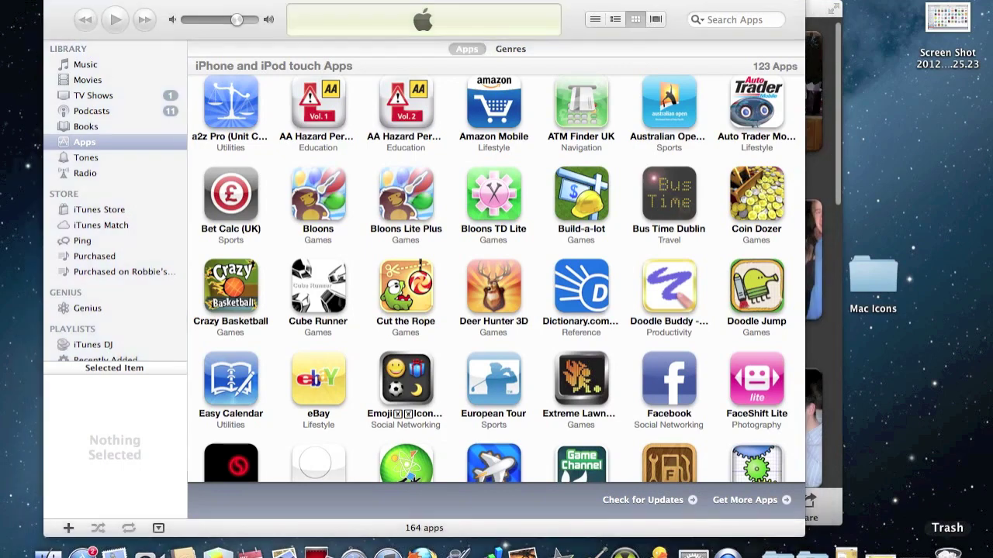
click(748, 15)
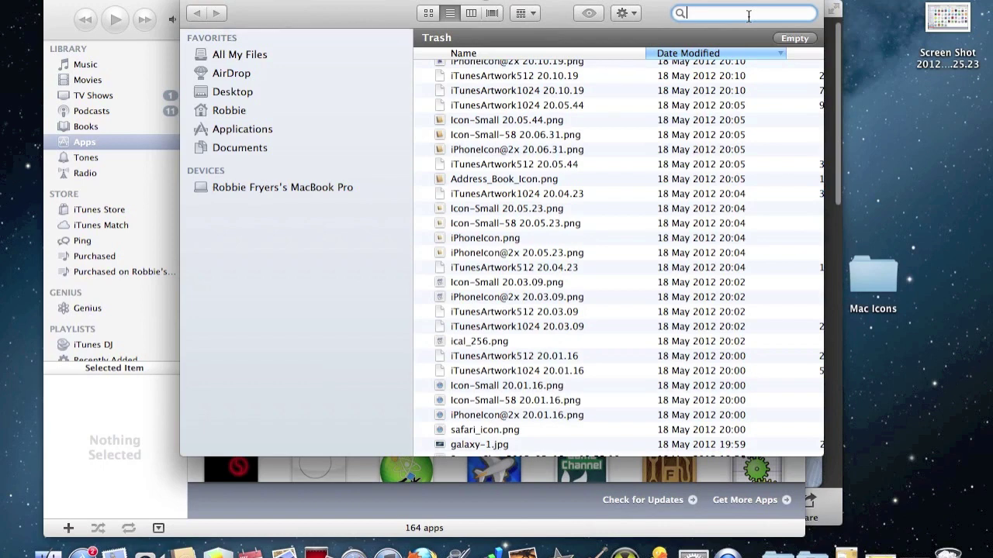
text(e)
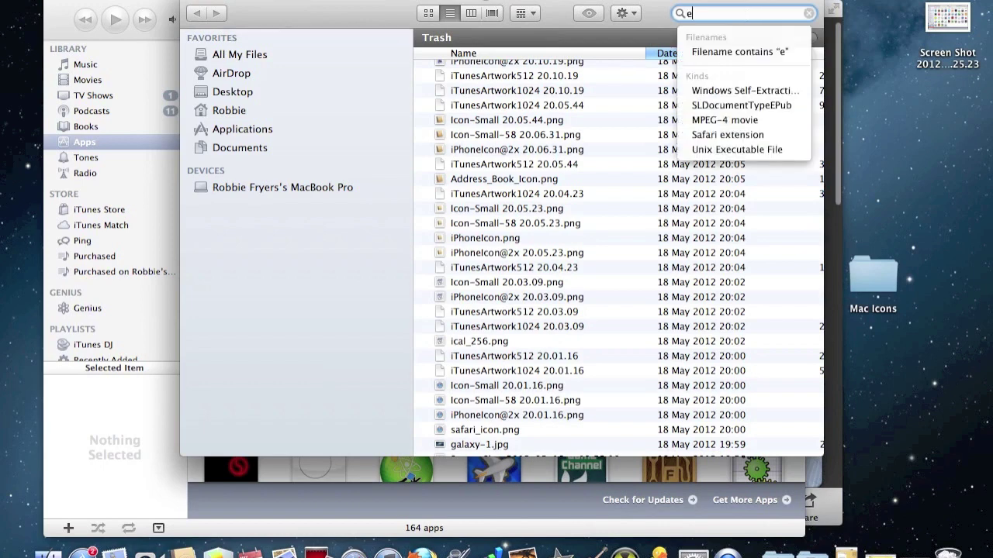
text(uro)
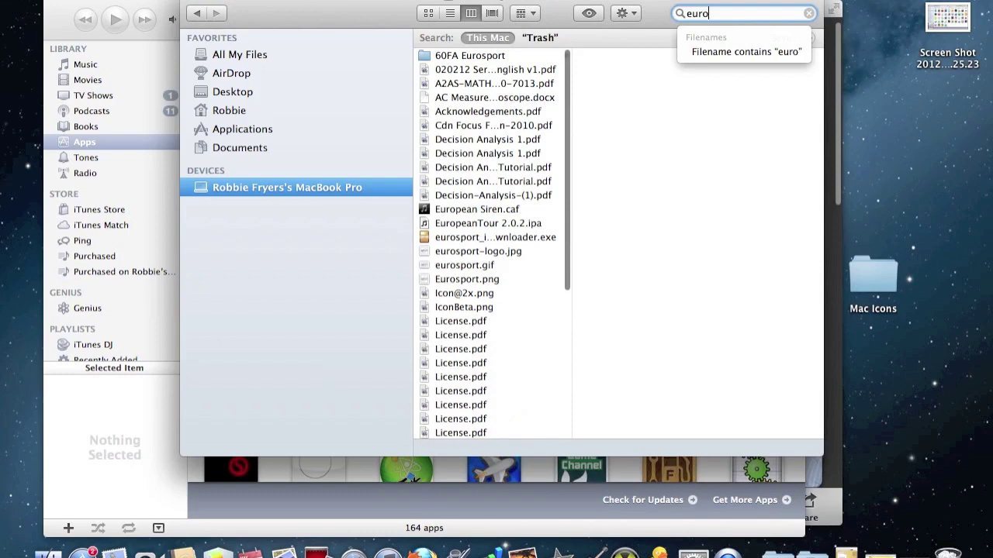
text(sport)
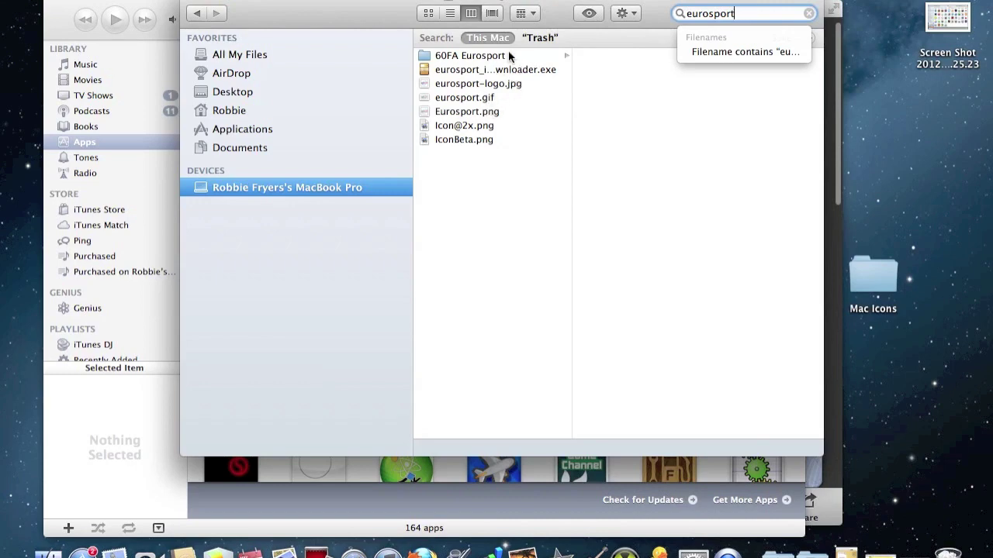
click(534, 37)
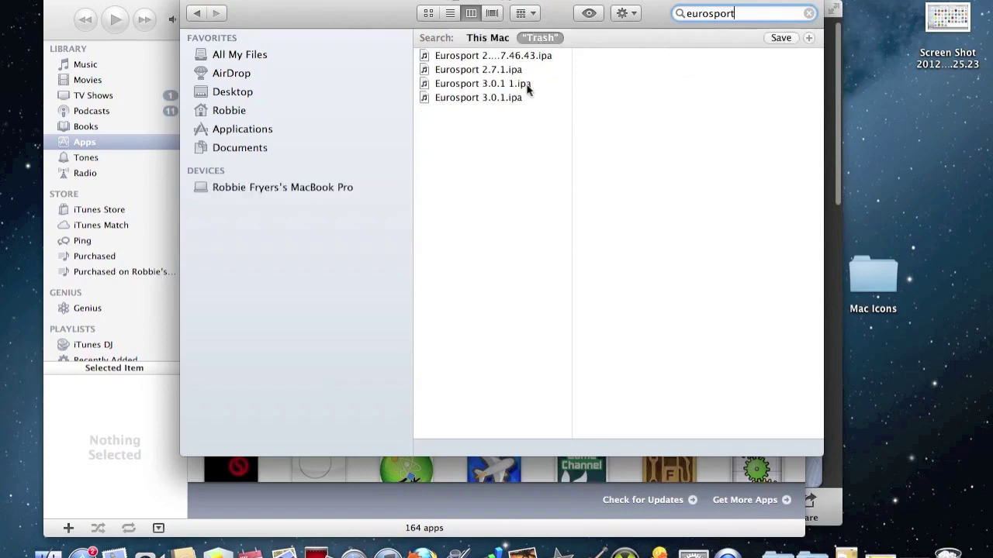
Move Eurosport 2.7.1.ipa from the Trash to the desktop and close the Trash window.
click(504, 70)
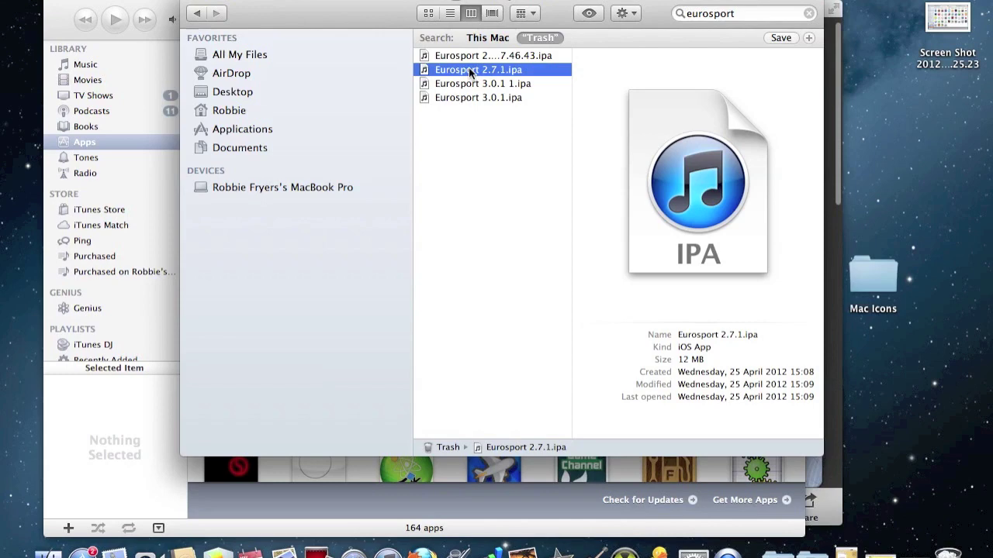
drag(468, 68, 622, 92)
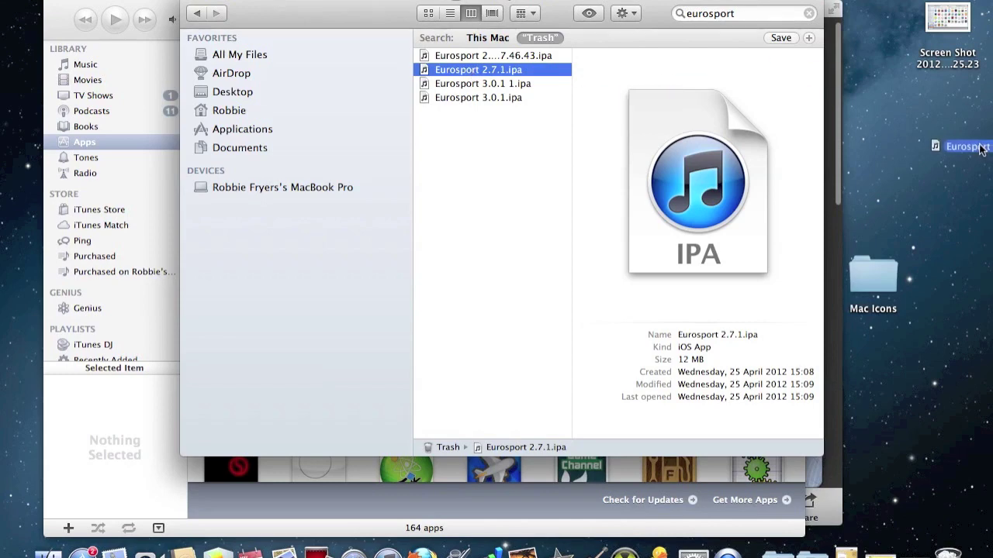
drag(981, 148, 910, 153)
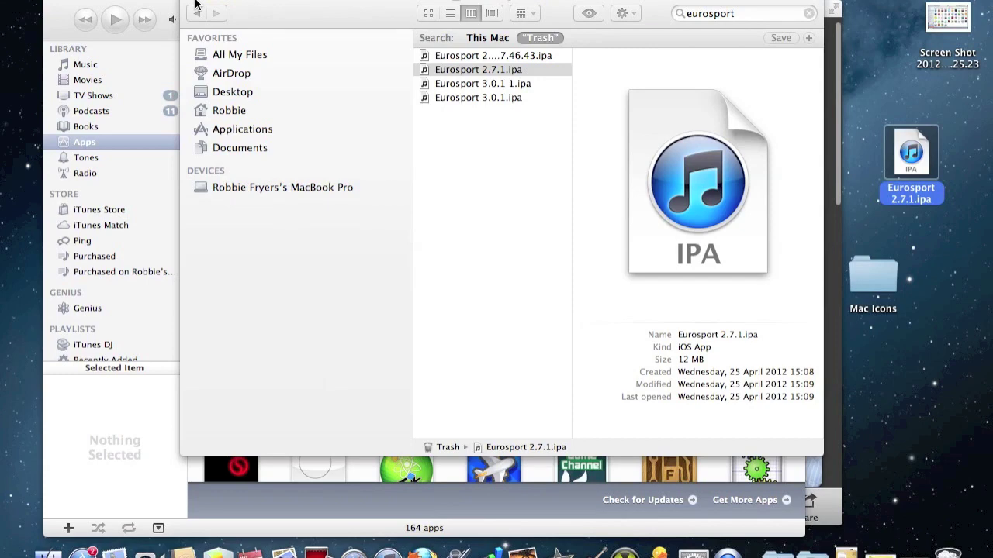
click(195, 4)
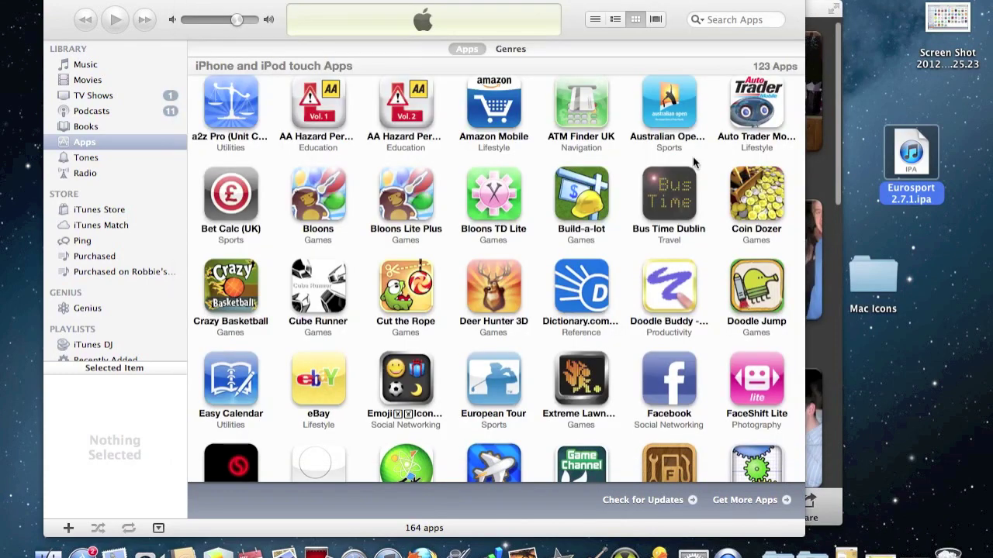
Add Eurosport 2.7.1.ipa from the desktop to the iTunes apps library and check the version in its info.
click(887, 84)
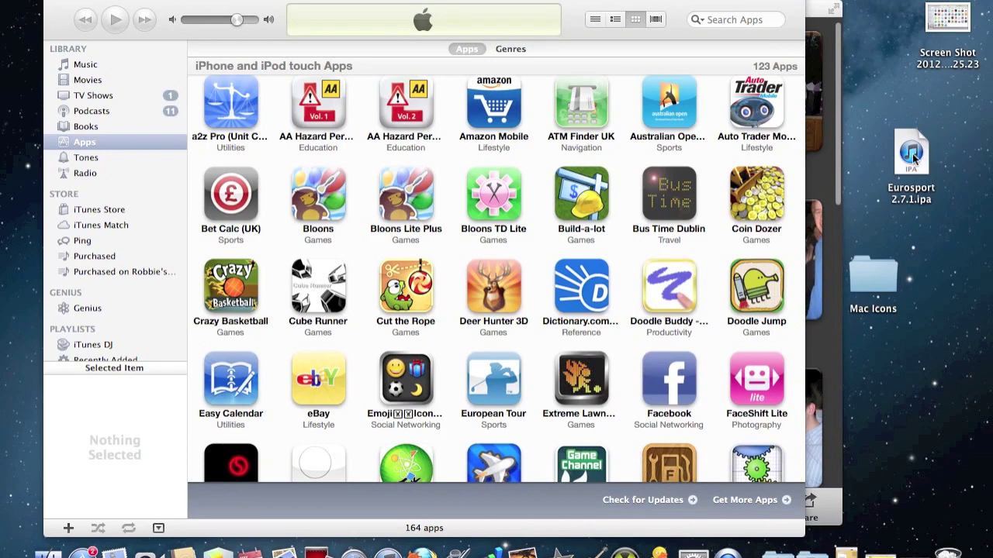
drag(912, 153, 633, 257)
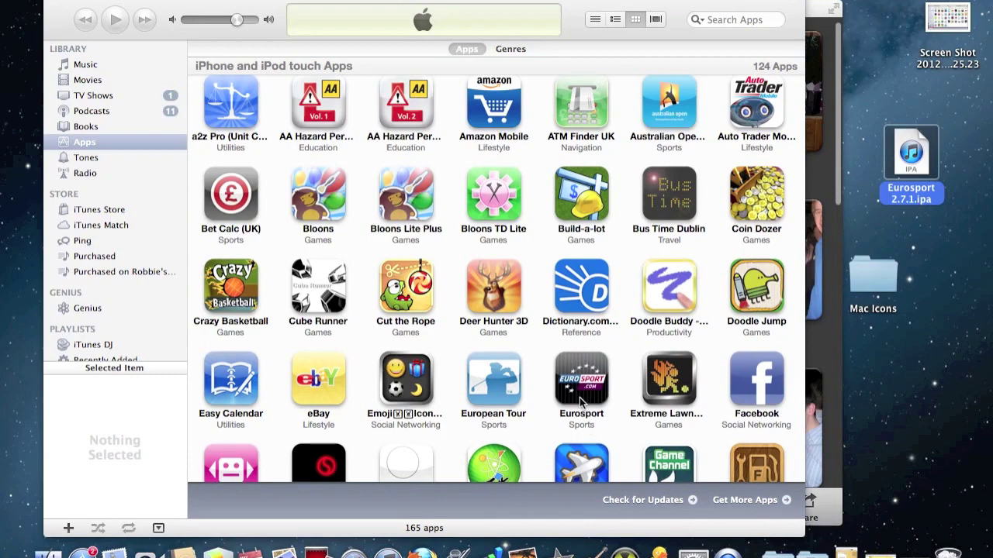
click(581, 401)
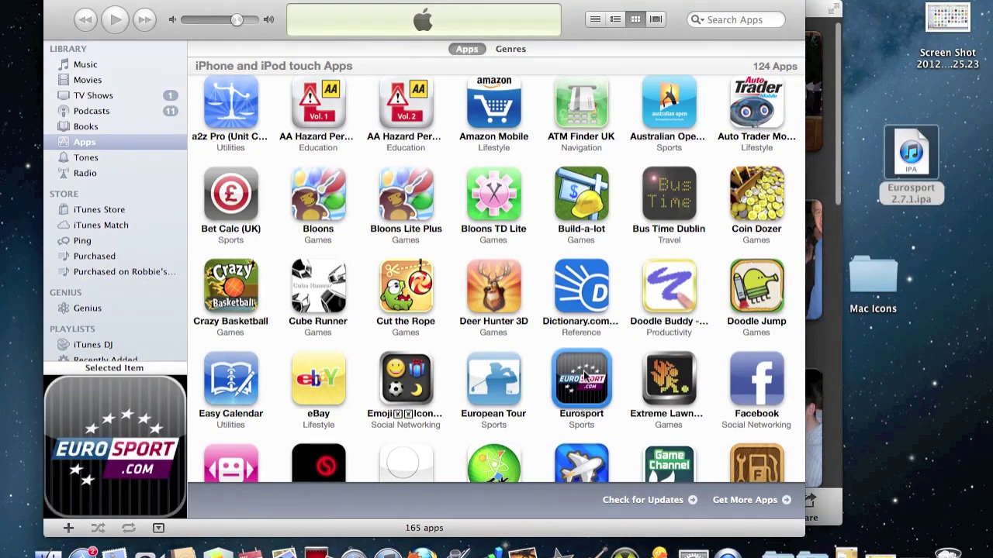
right_click(584, 376)
click(602, 374)
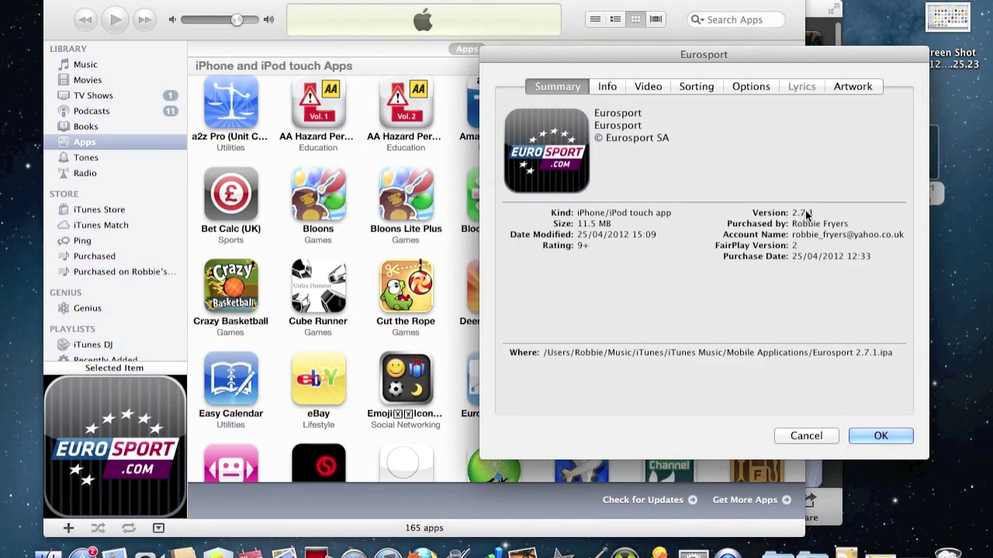
click(869, 437)
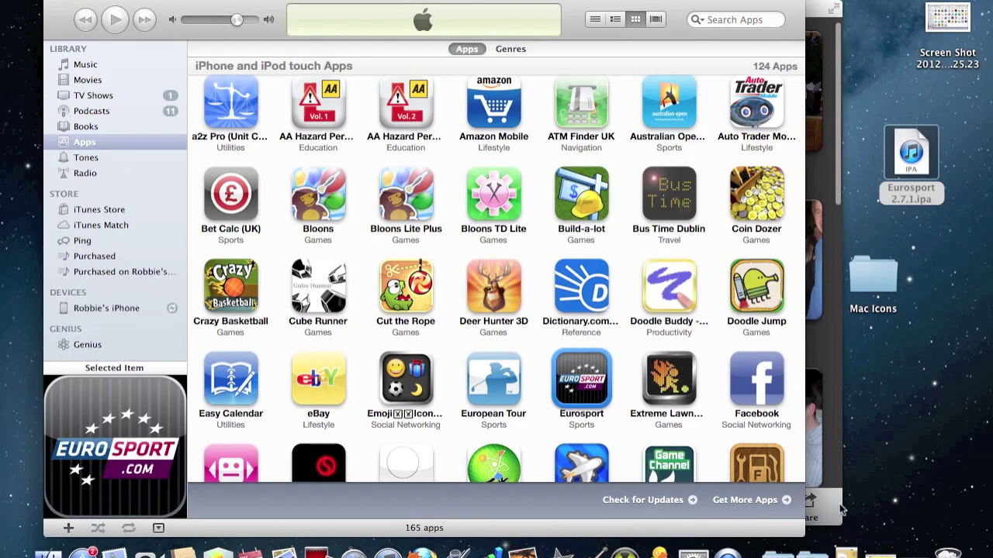
Open the connected iPhone's app sync list and check the sync selection of Eurosport among the iPhone and iPod touch apps.
click(106, 308)
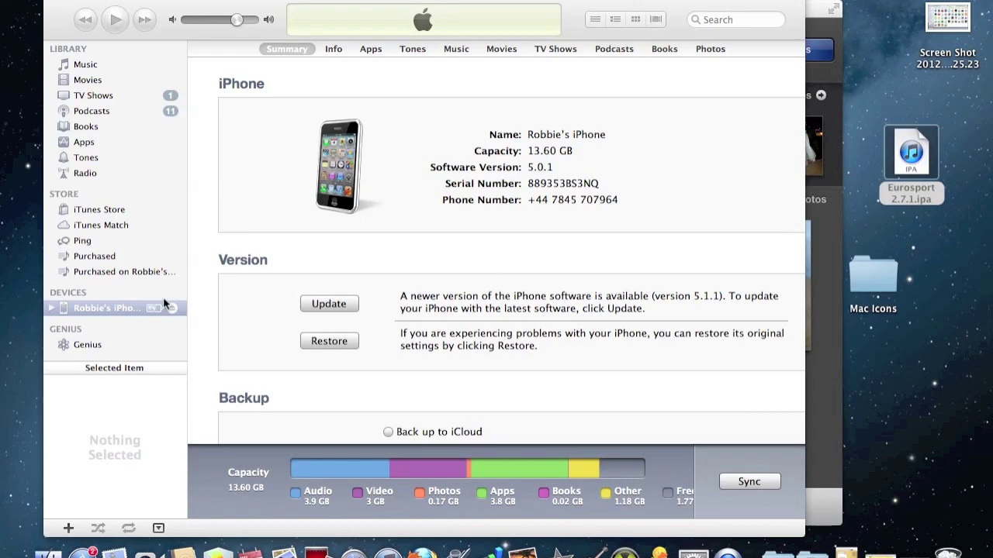
click(370, 49)
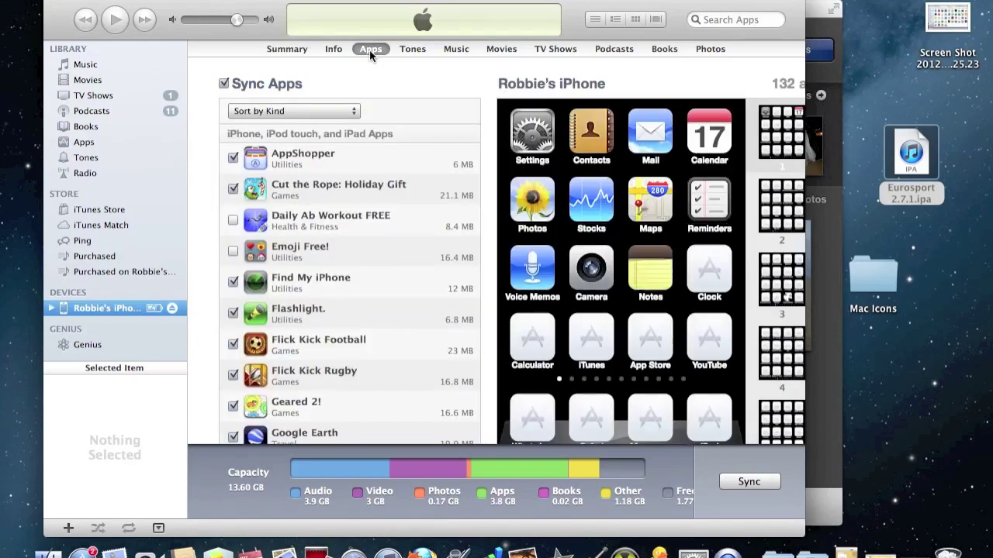
scroll(329, 226, down, 17)
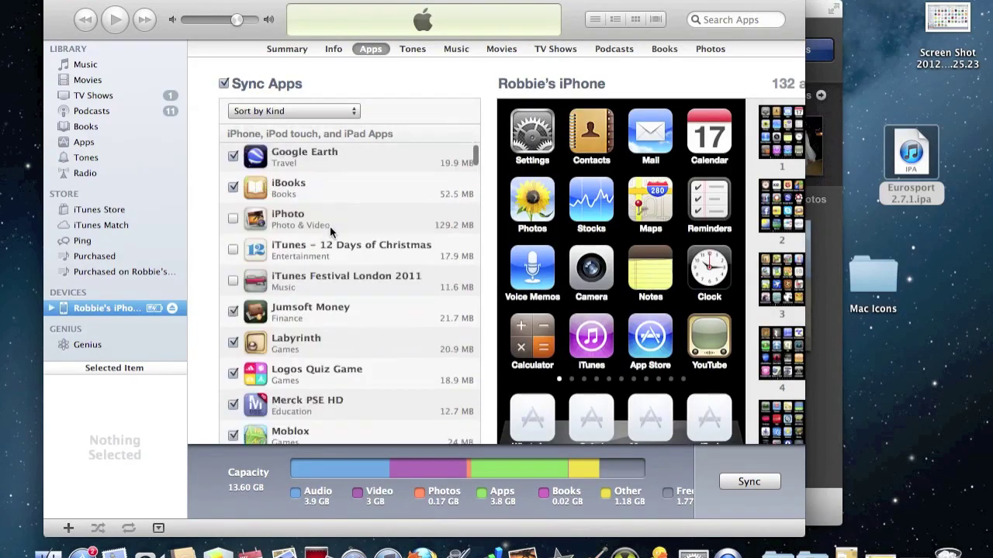
scroll(330, 226, down, 15)
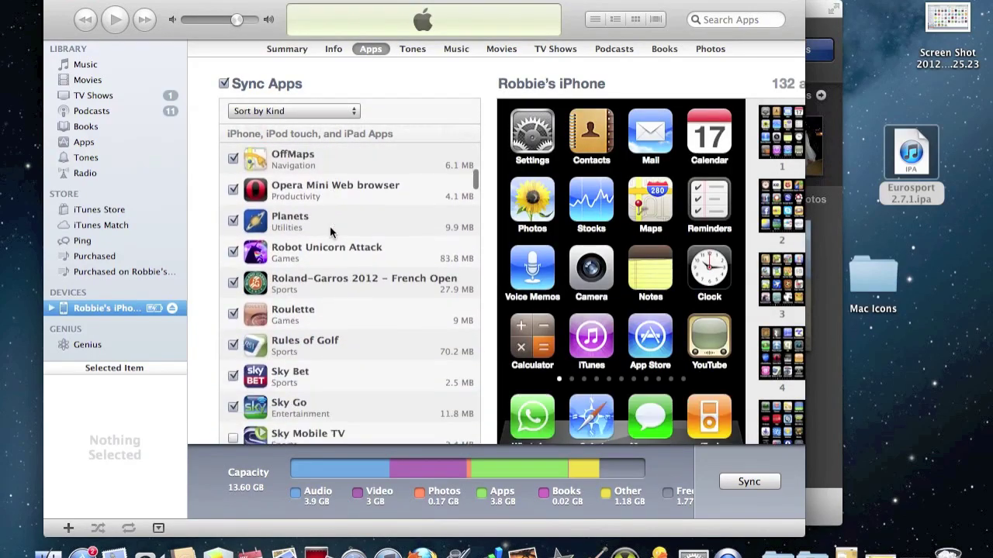
scroll(330, 227, down, 12)
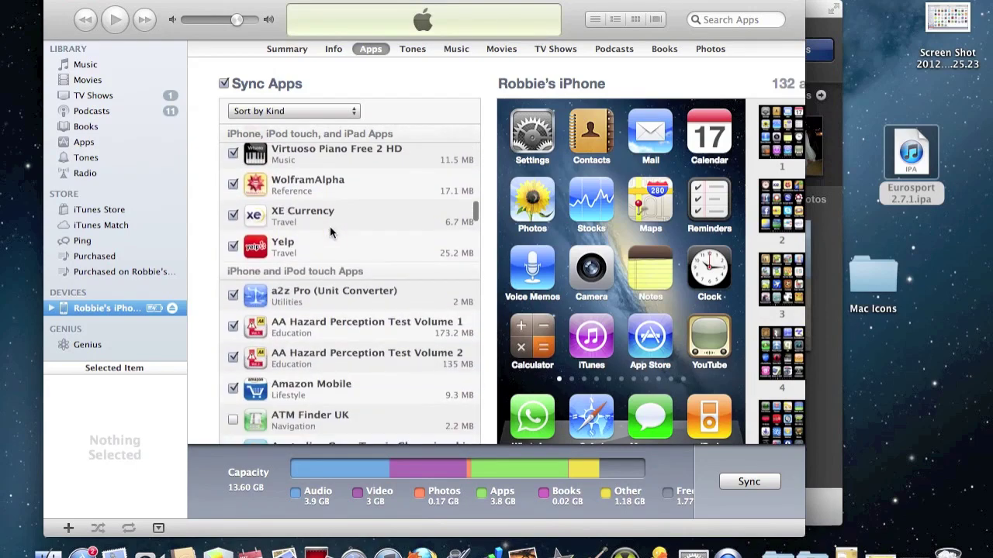
scroll(330, 226, down, 15)
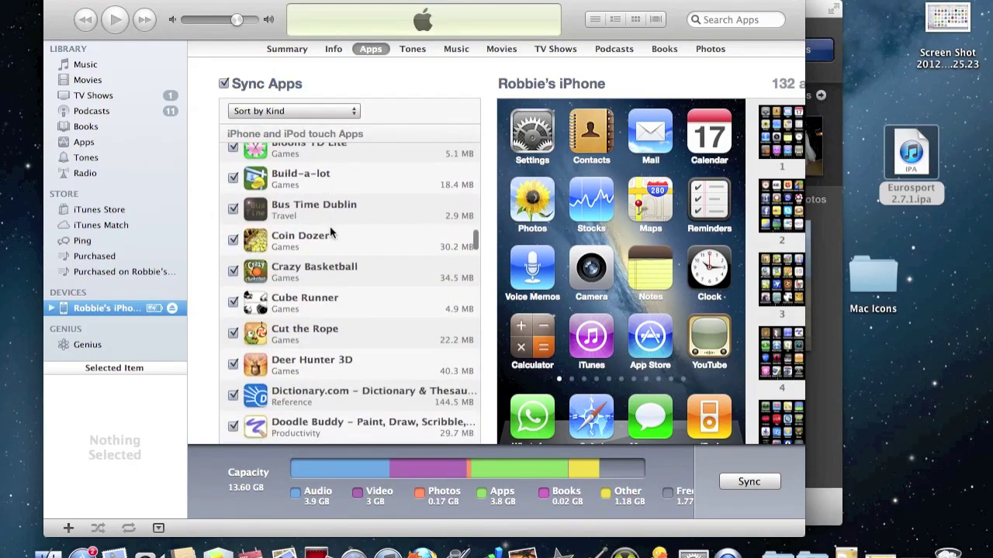
scroll(329, 227, down, 4)
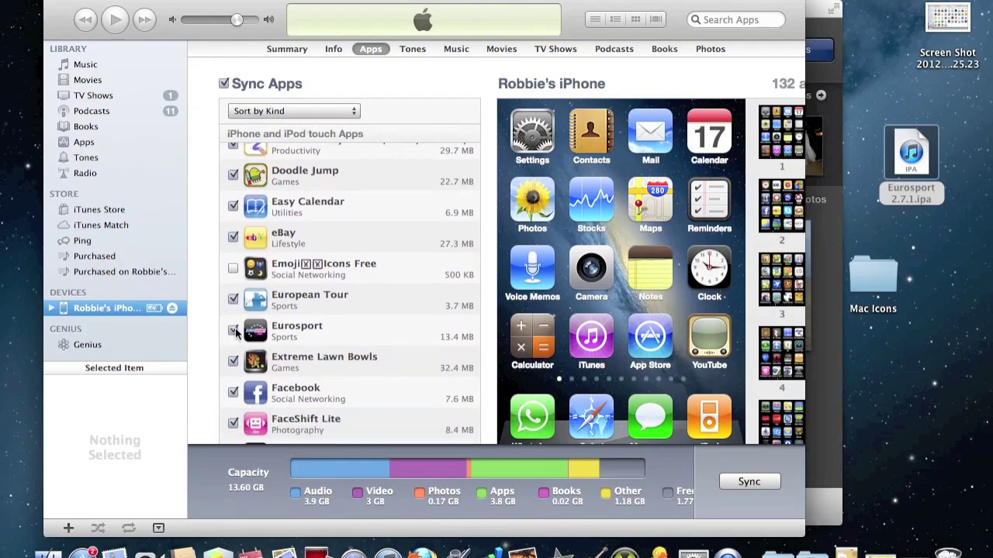
click(270, 331)
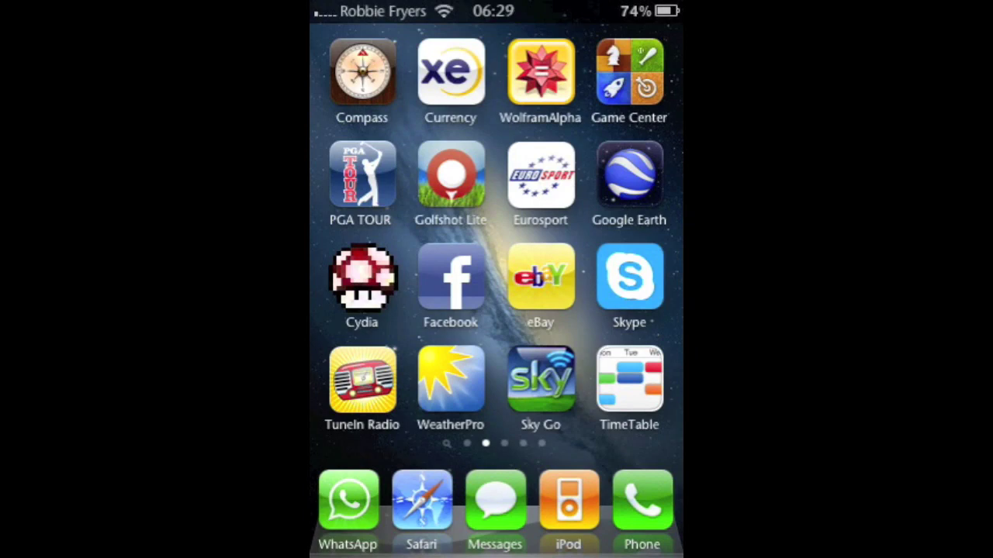
Open the Eurosport app on the iPhone, browse its Tennis headlines, Football and Formula 1 sections, and return to the home screen.
click(540, 175)
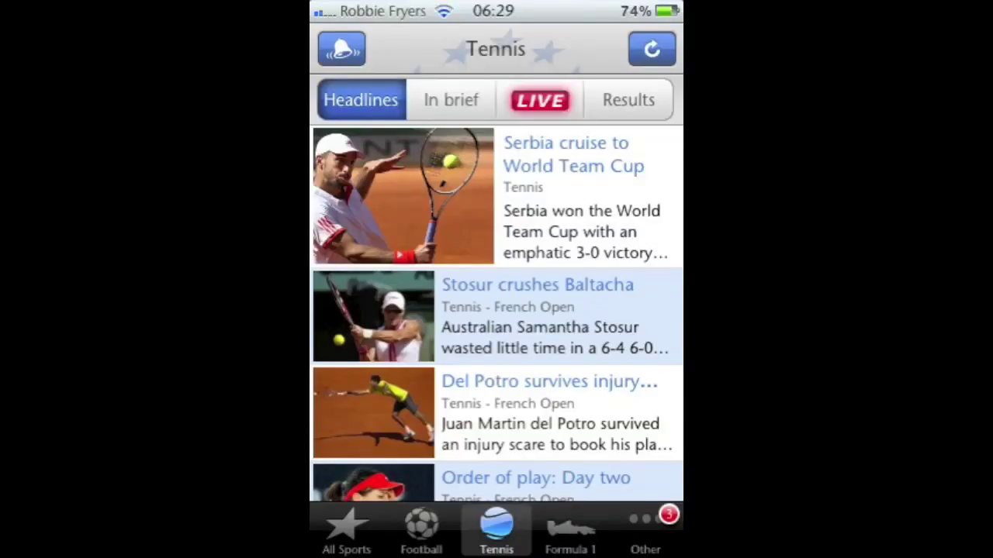
scroll(496, 298, down, 2)
scroll(496, 283, down, 3)
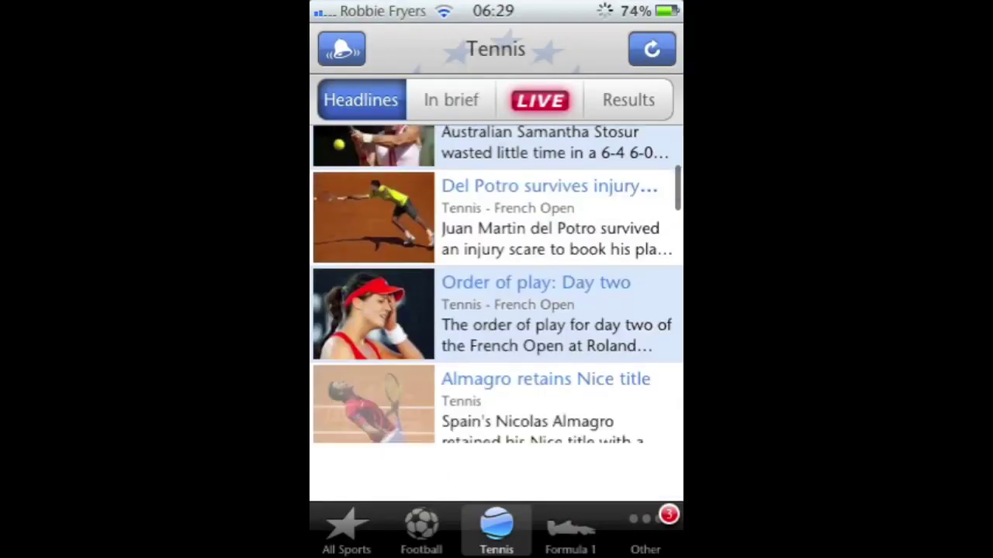
scroll(497, 284, up, 2)
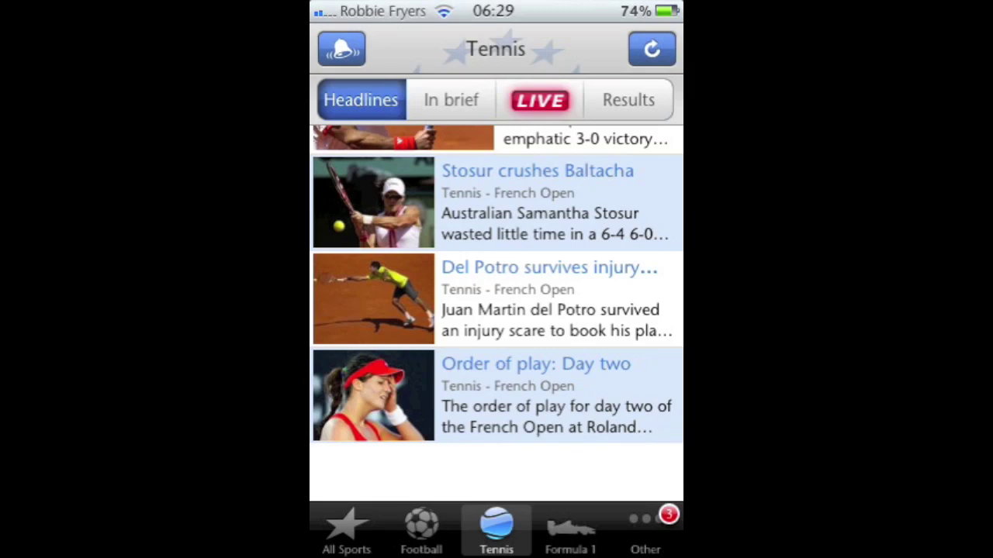
click(422, 531)
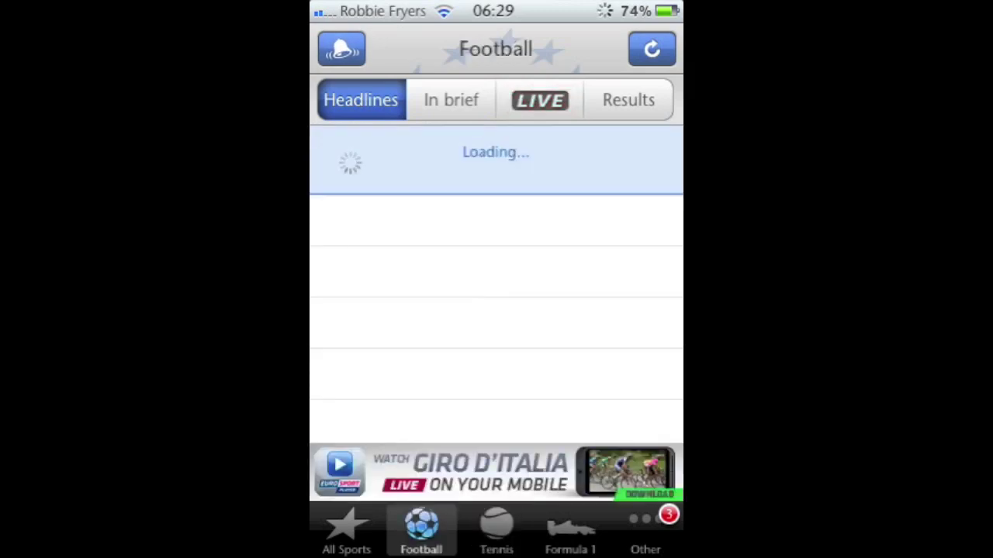
click(570, 532)
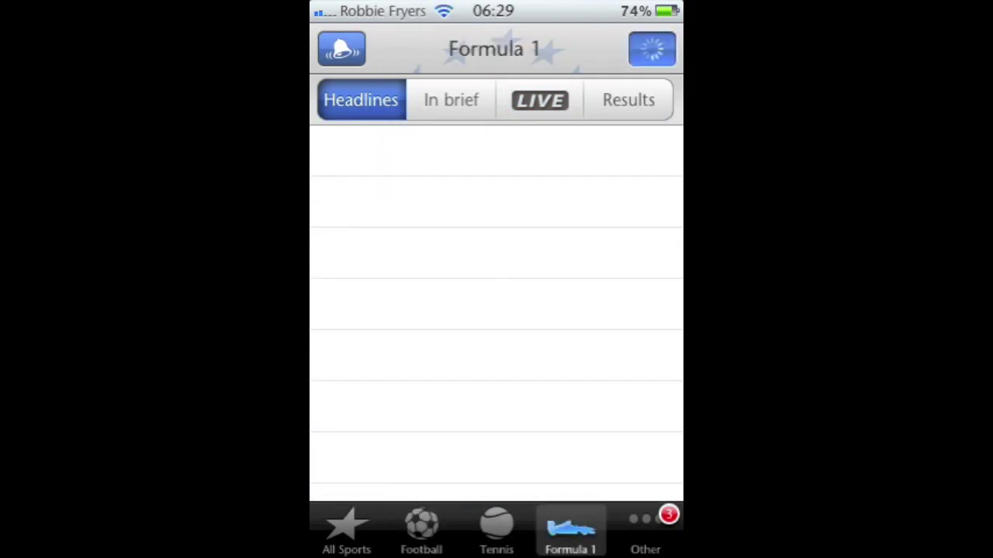
key(Home)
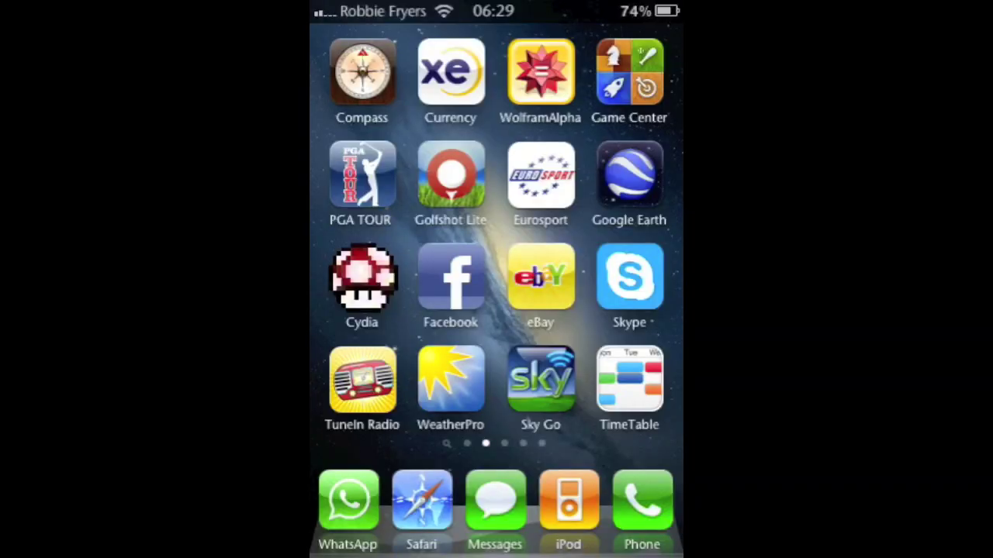
Open the Facebook app from the iPhone's home screen.
click(451, 277)
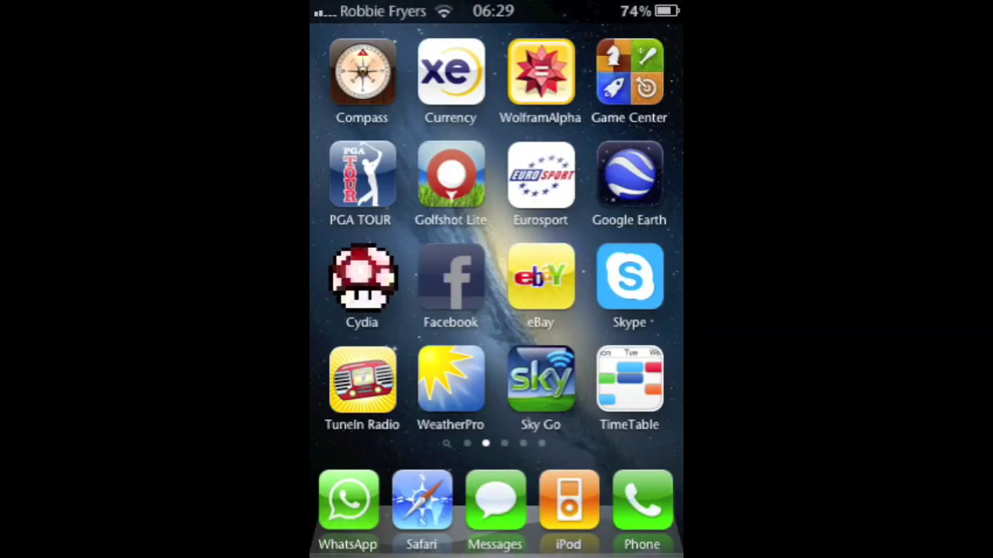